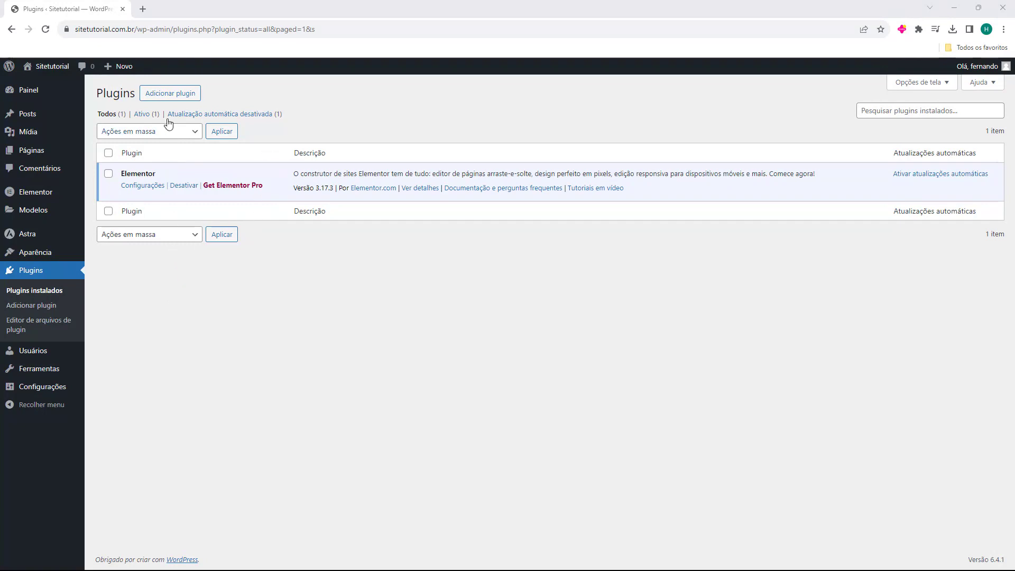
Step: Search the WordPress plugin directory for "smtp" and install and activate WP Mail SMTP by WPForms
left_click(180, 95)
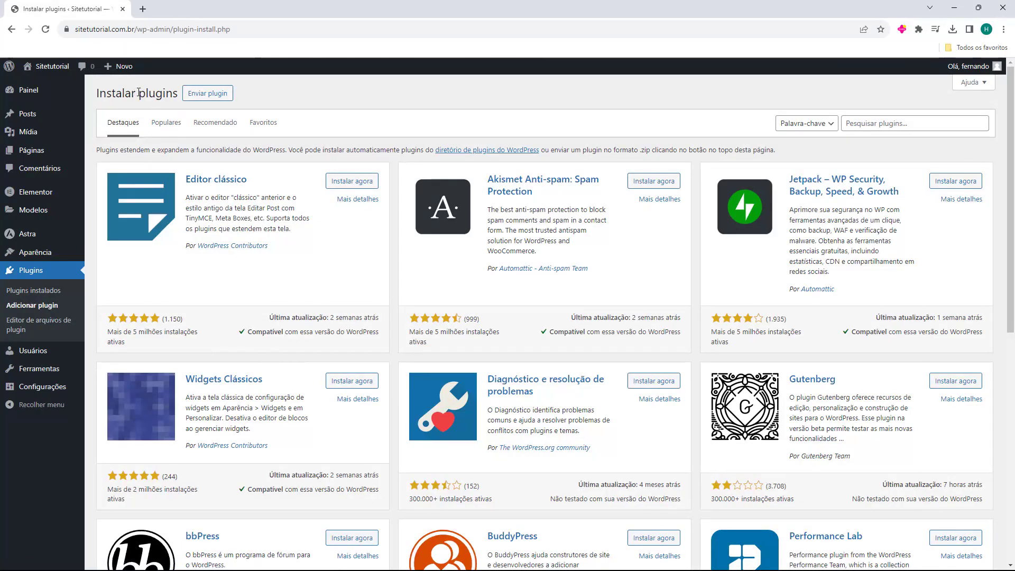
left_click(873, 126)
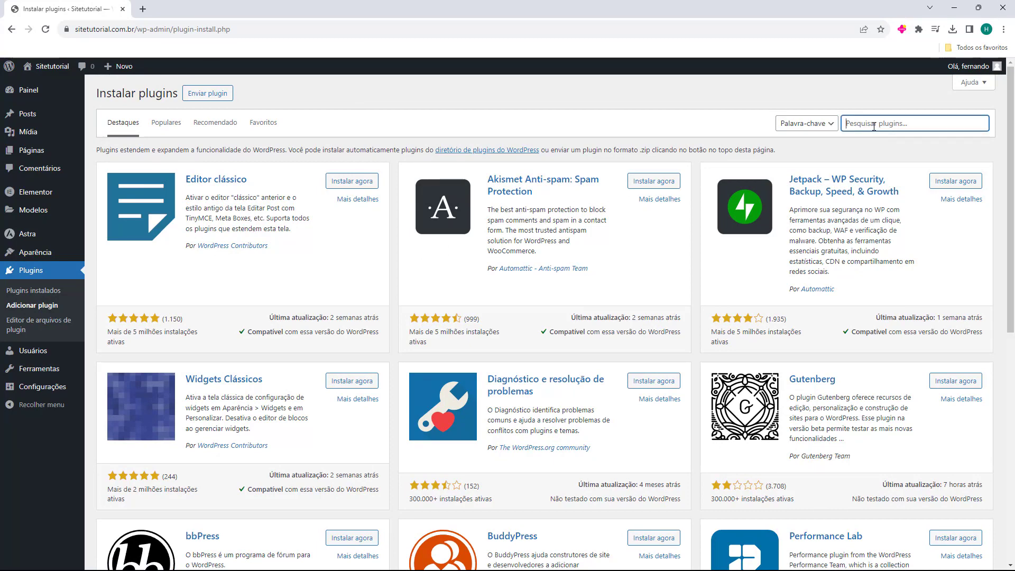
type("smtp")
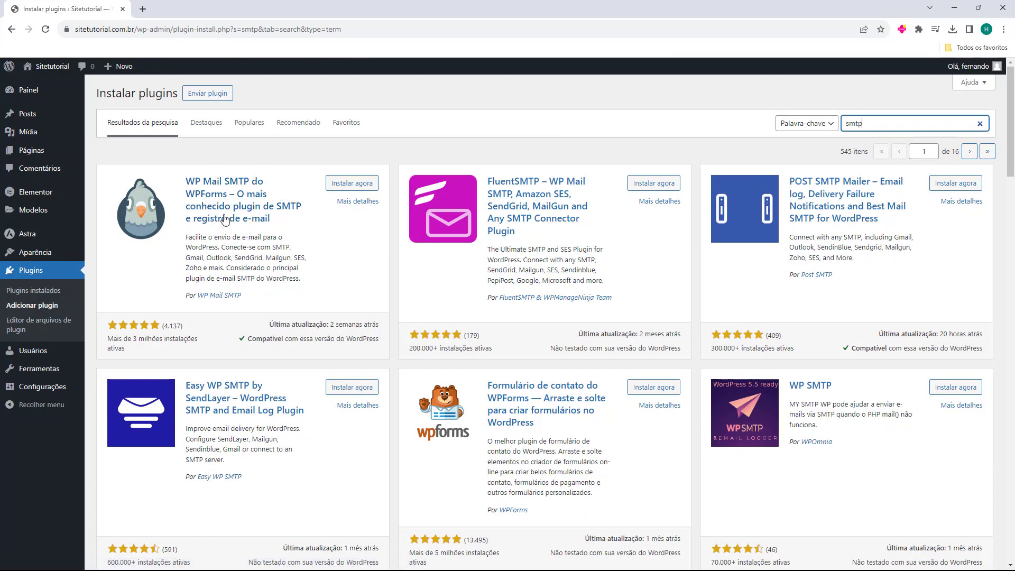
left_click(350, 185)
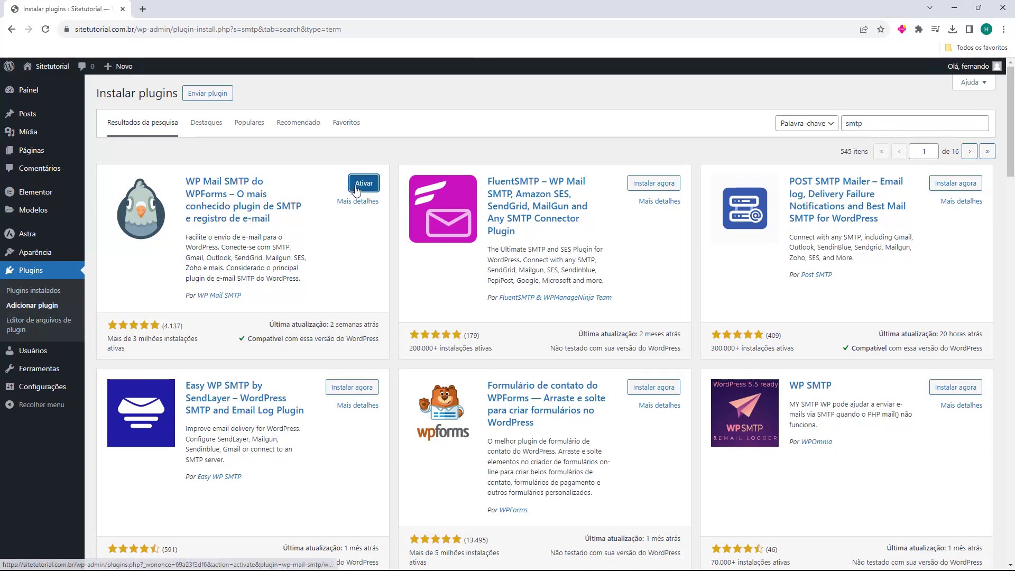
left_click(364, 186)
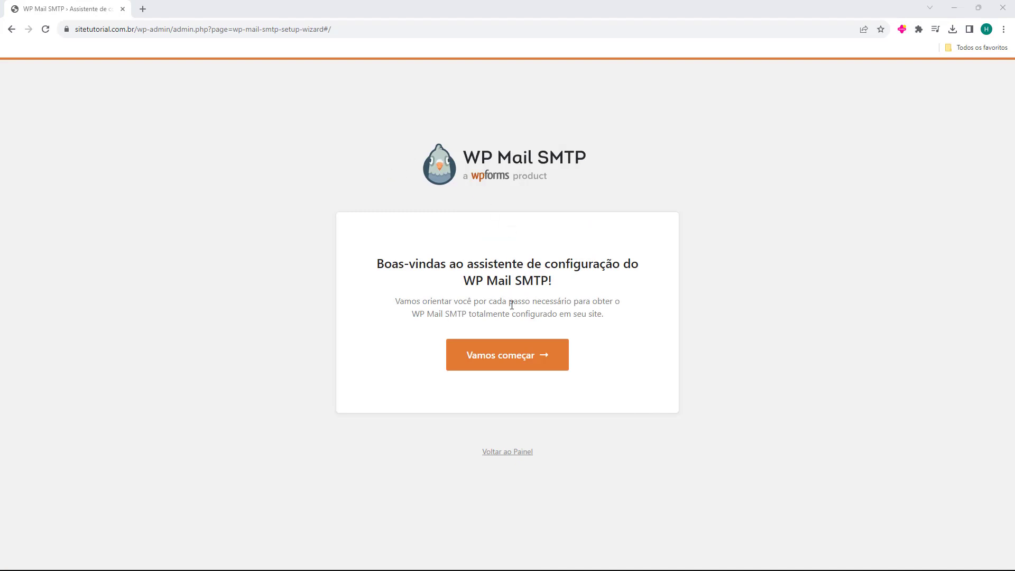
Step: Start the WP Mail SMTP setup wizard and save Outro SMTP as the mailer
left_click(506, 359)
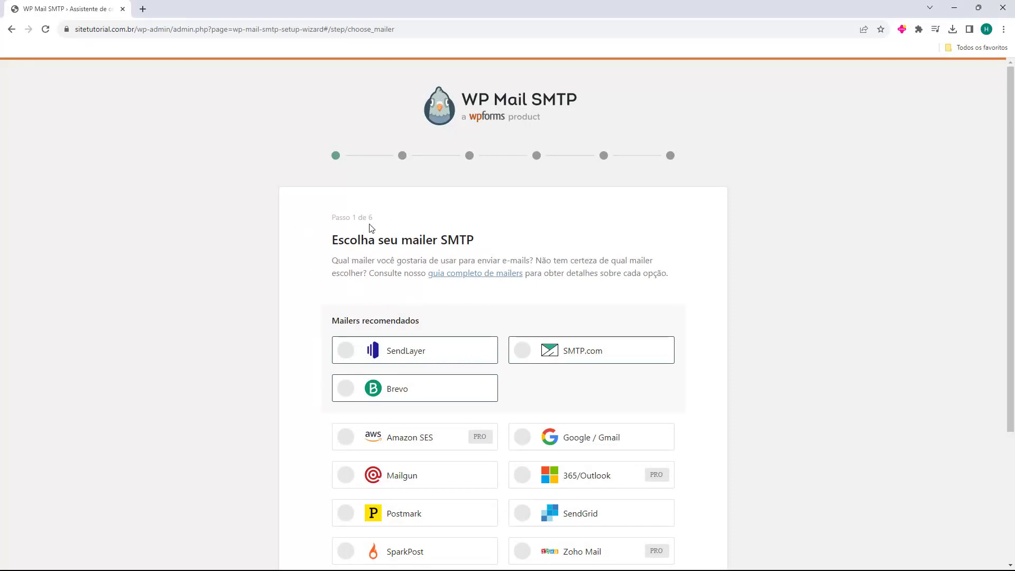
scroll(324, 238, "down", 1)
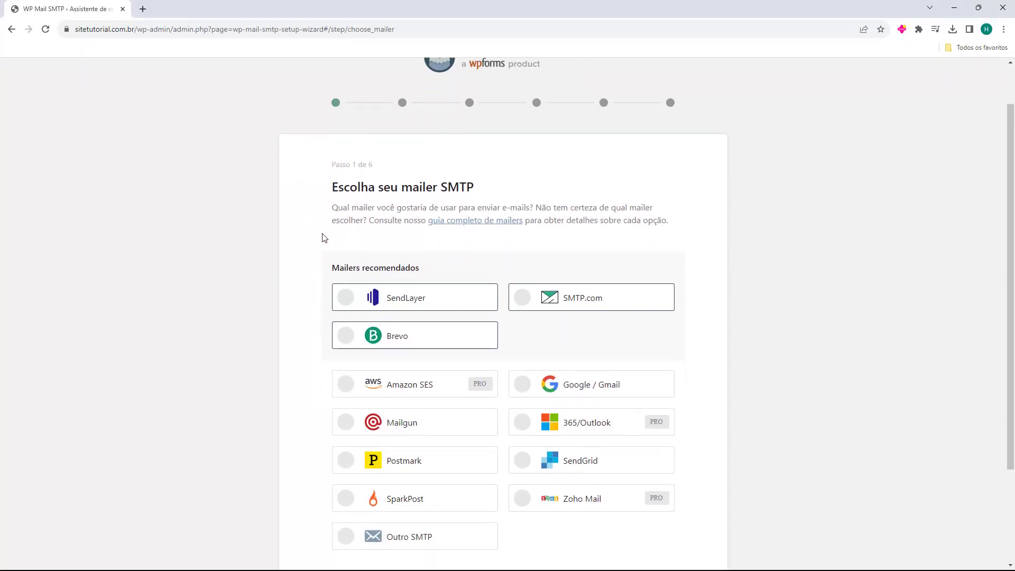
scroll(324, 238, "down", 3)
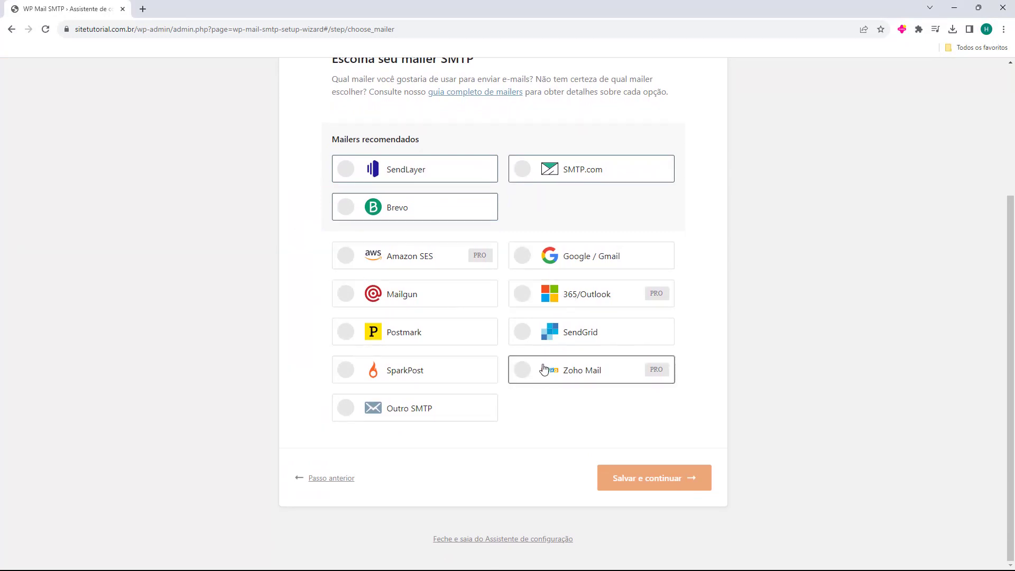
left_click(400, 414)
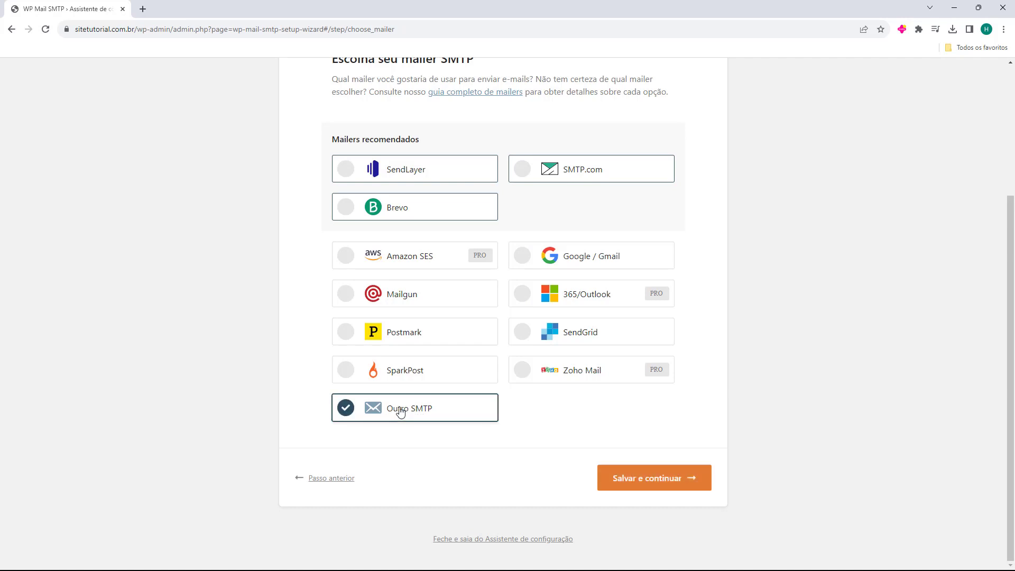
left_click(648, 488)
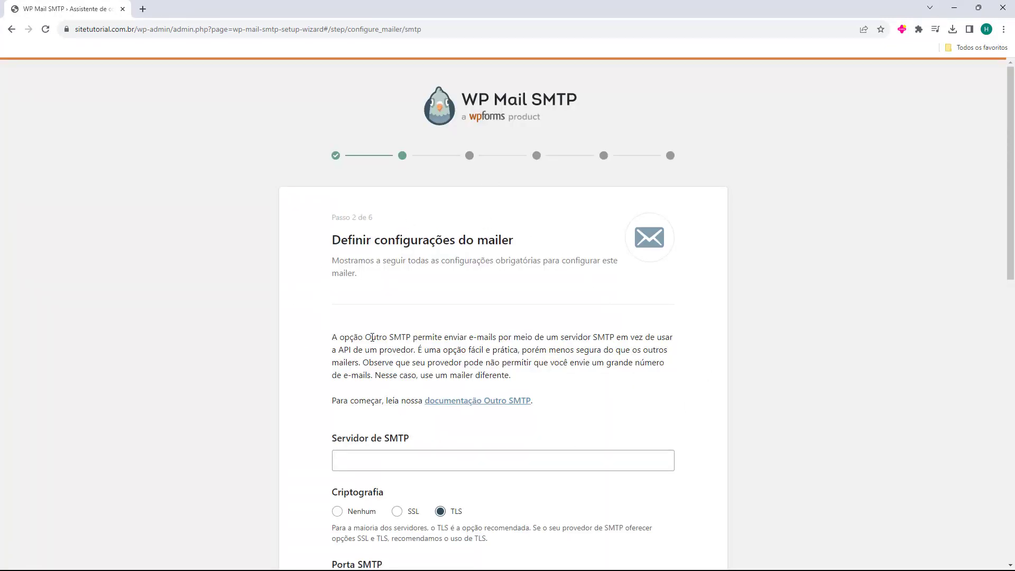
Step: Examine the mailer's SMTP server, encryption, port and authentication settings
scroll(317, 328, "down", 2)
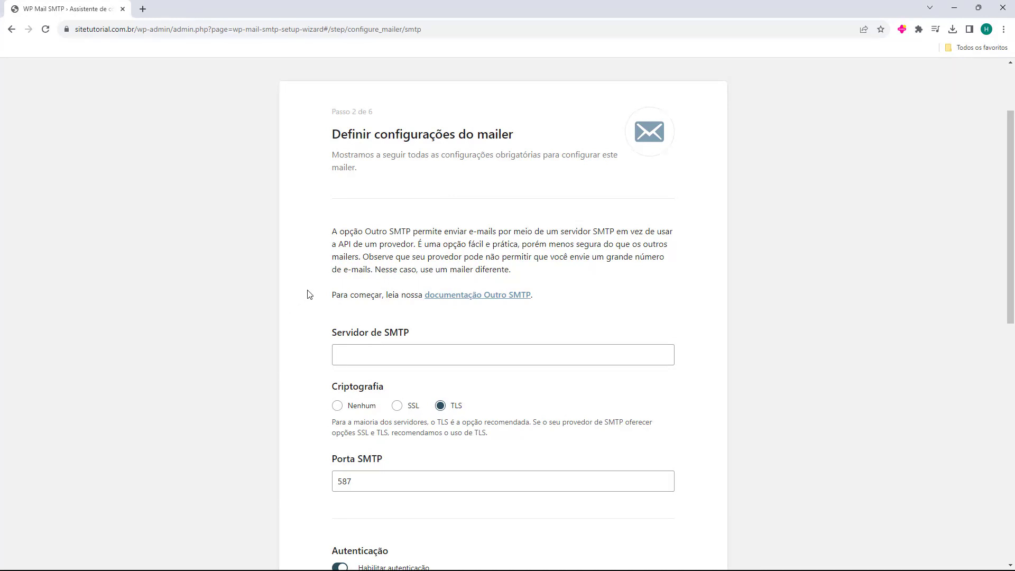
scroll(318, 295, "down", 1)
left_click_drag(331, 280, 398, 283)
left_click(353, 281)
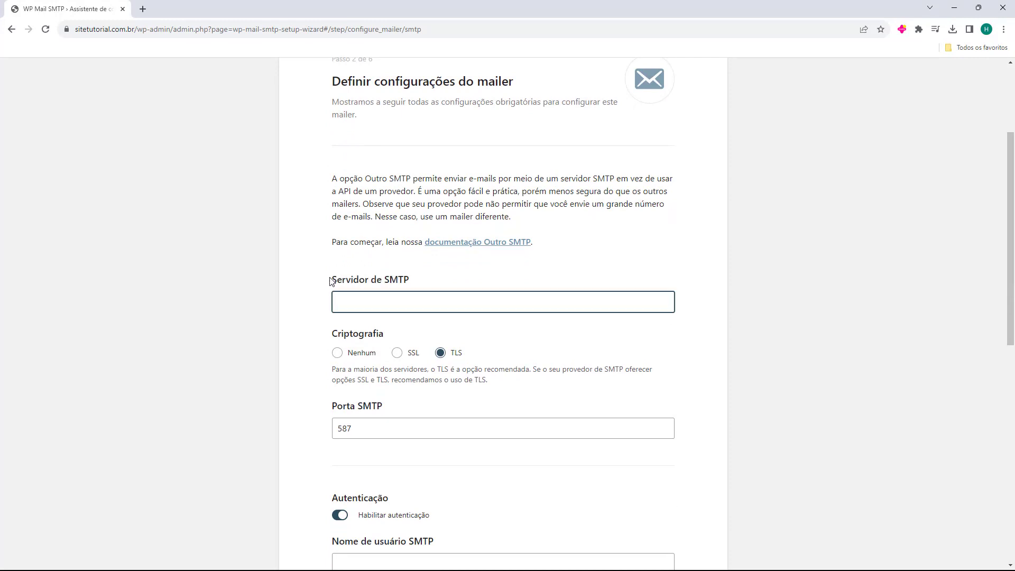
scroll(321, 278, "down", 1)
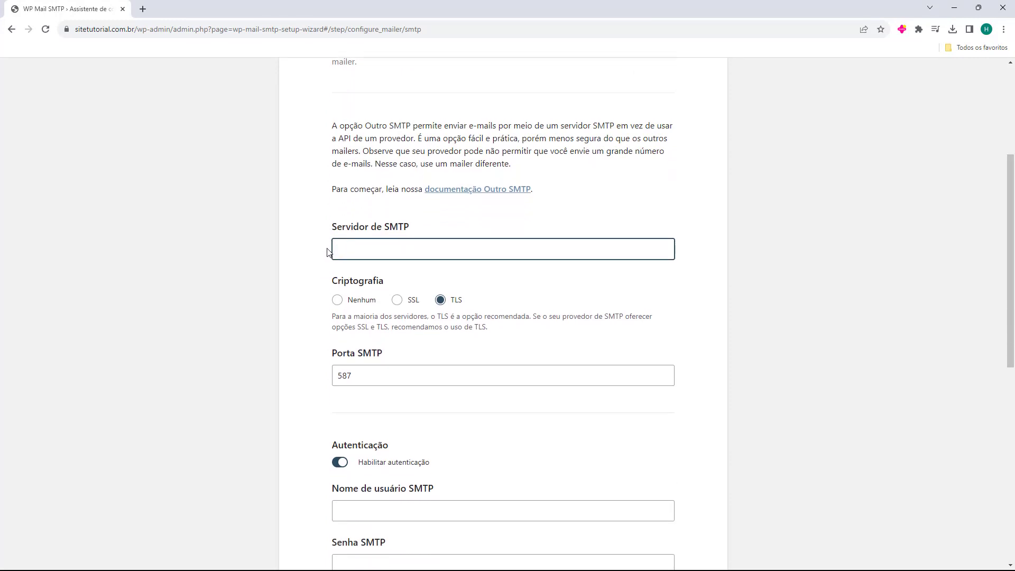
scroll(326, 264, "down", 1)
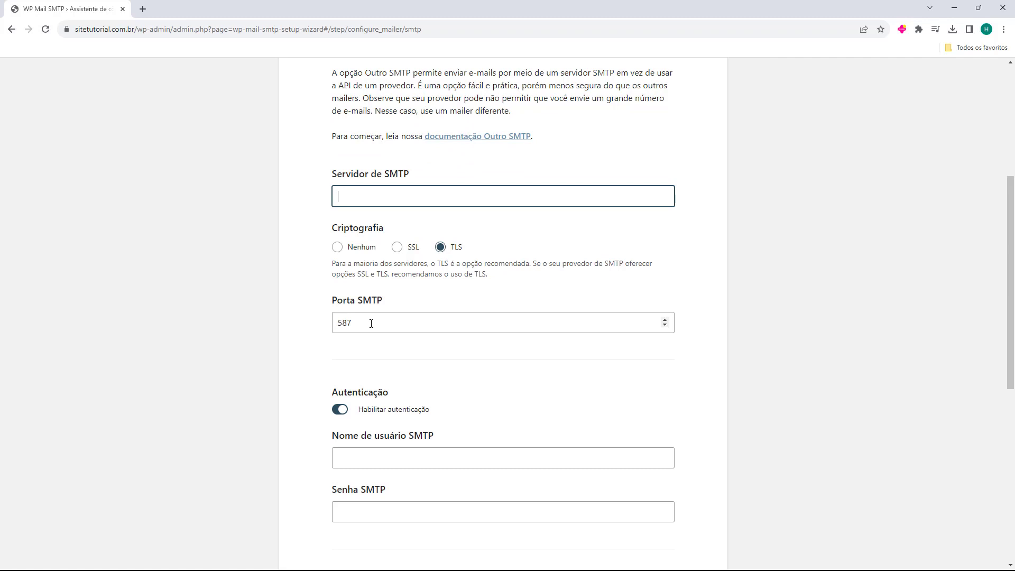
scroll(371, 324, "down", 2)
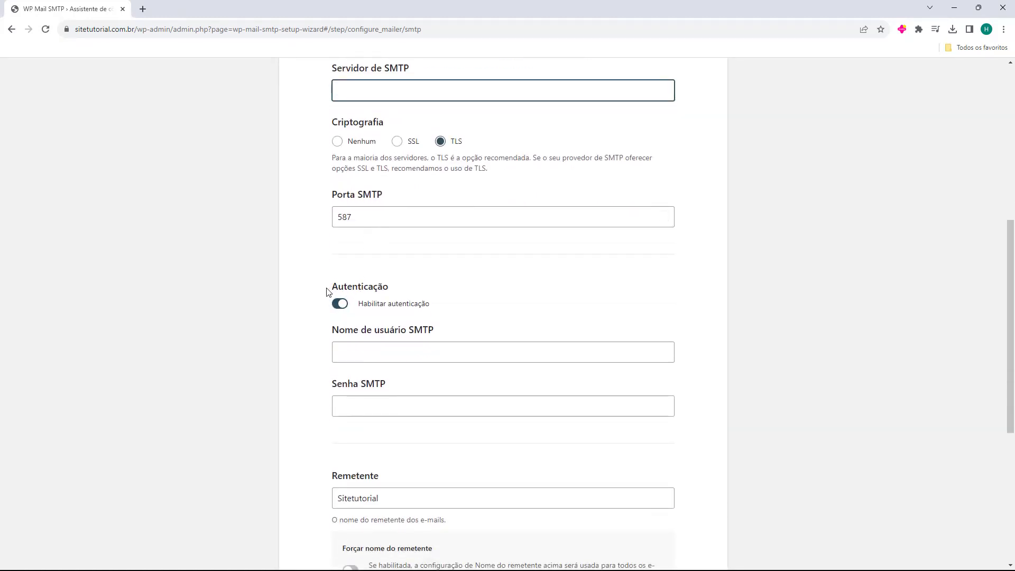
scroll(339, 291, "down", 1)
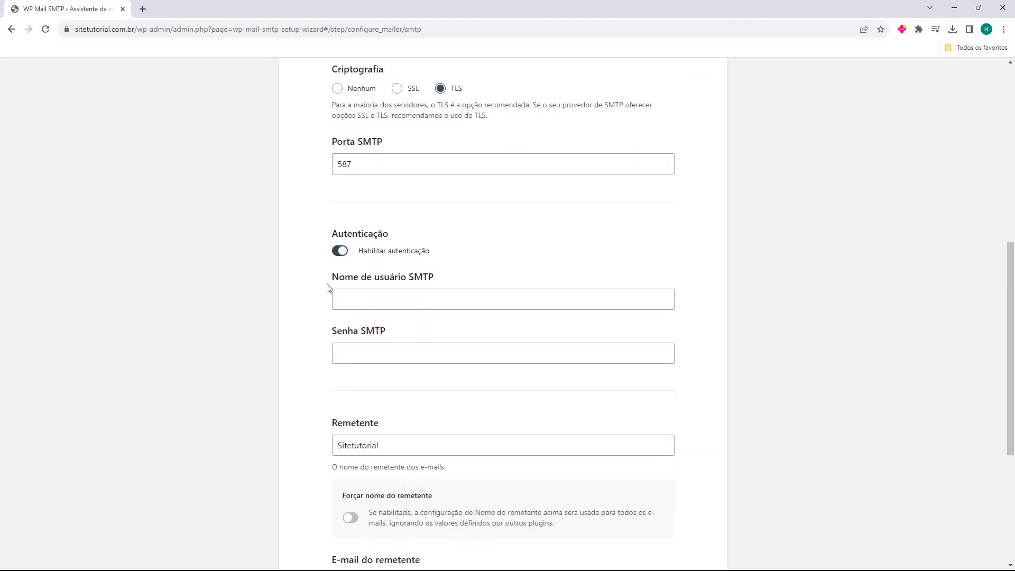
Step: Enter the contact e-mail address as the SMTP username and fill in the SMTP password
left_click_drag(330, 285, 381, 279)
left_click_drag(332, 331, 366, 332)
left_click(377, 303)
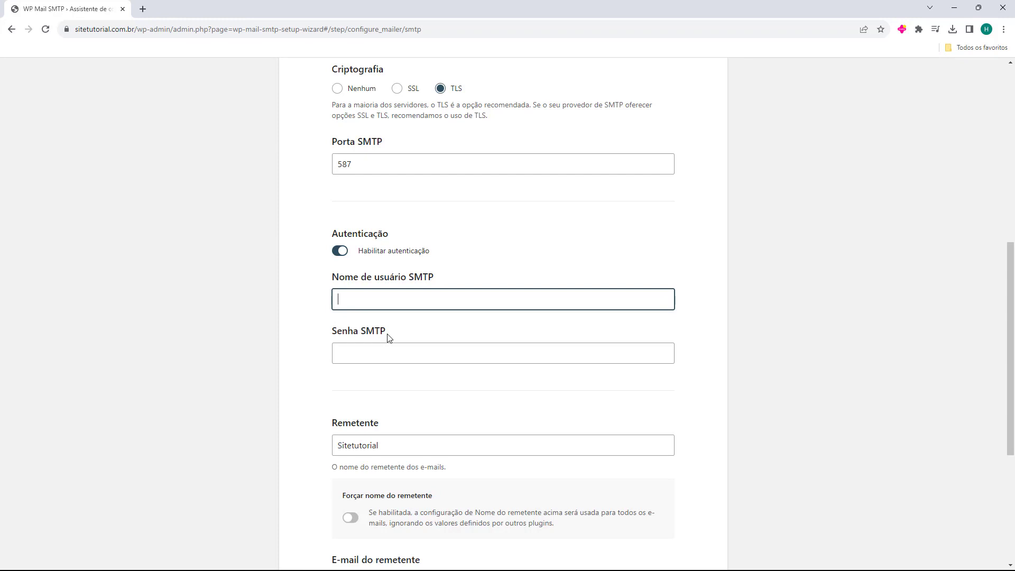
key("ctrl+v")
key("Tab")
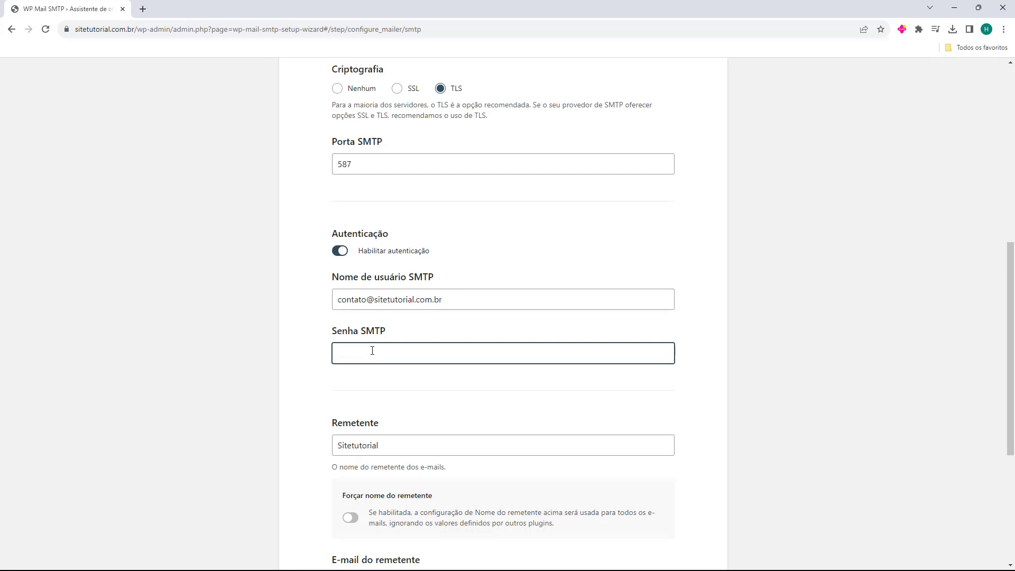
key("ctrl+v")
Step: Examine the sender name and sender e-mail settings of the mailer
scroll(321, 333, "down", 2)
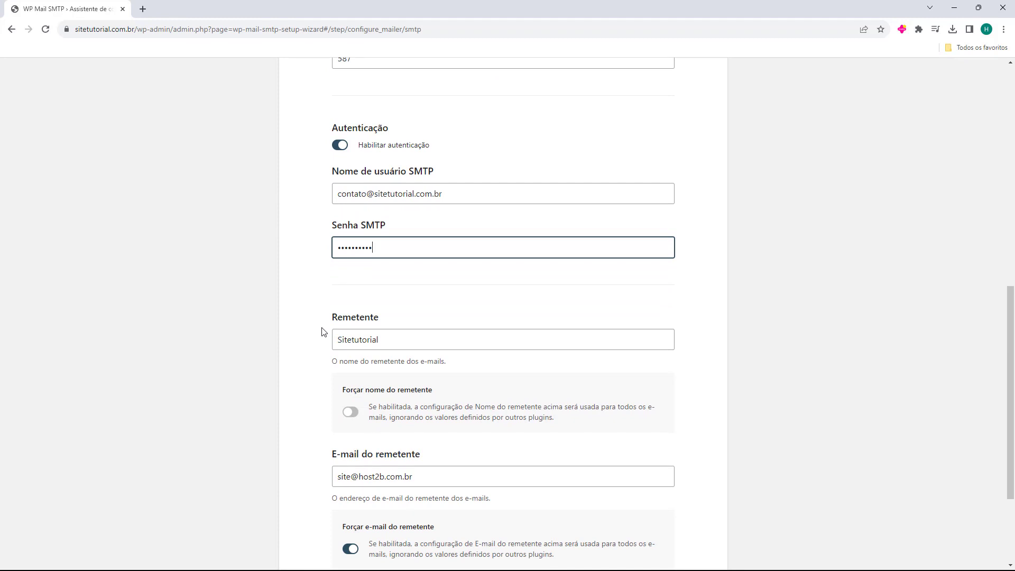
left_click_drag(328, 318, 380, 323)
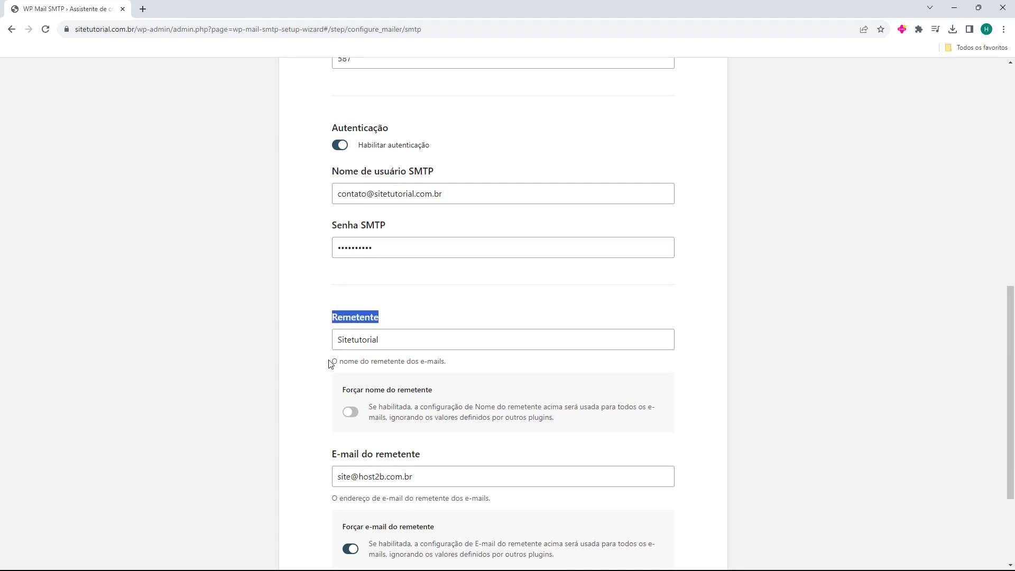
left_click_drag(330, 364, 381, 362)
left_click(303, 347)
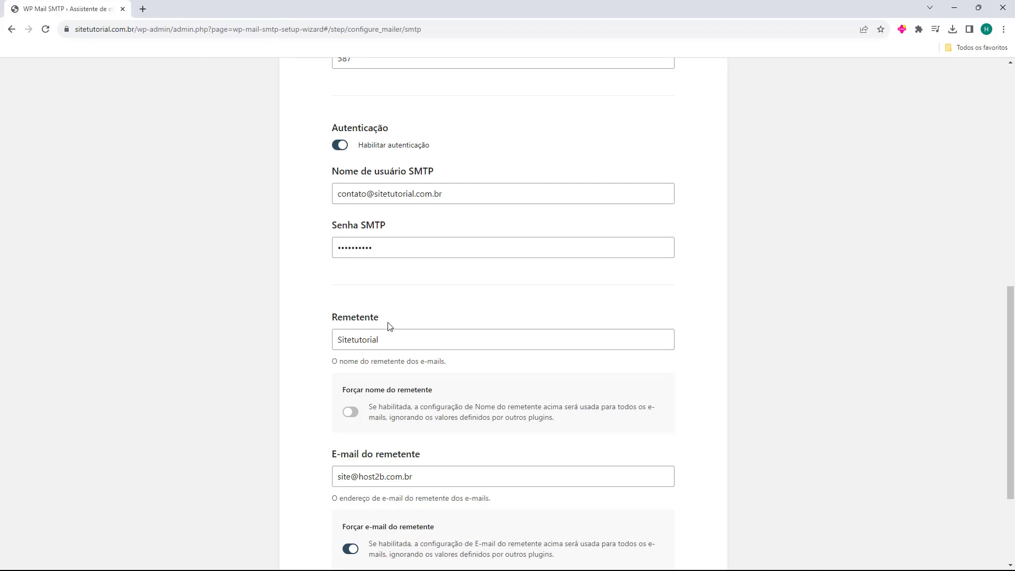
left_click(382, 340)
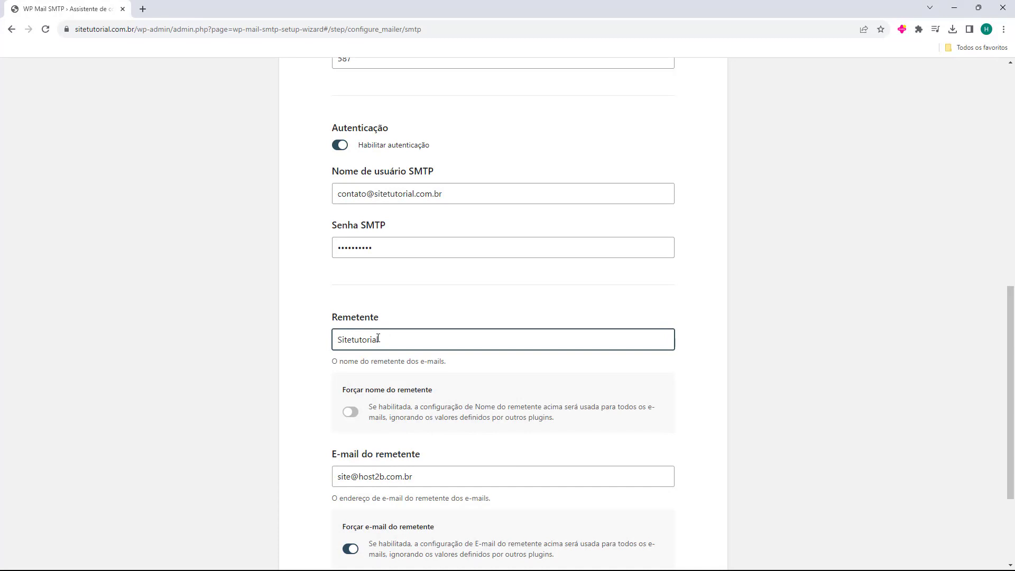
scroll(378, 338, "down", 1)
left_click_drag(331, 403, 394, 408)
left_click(322, 421)
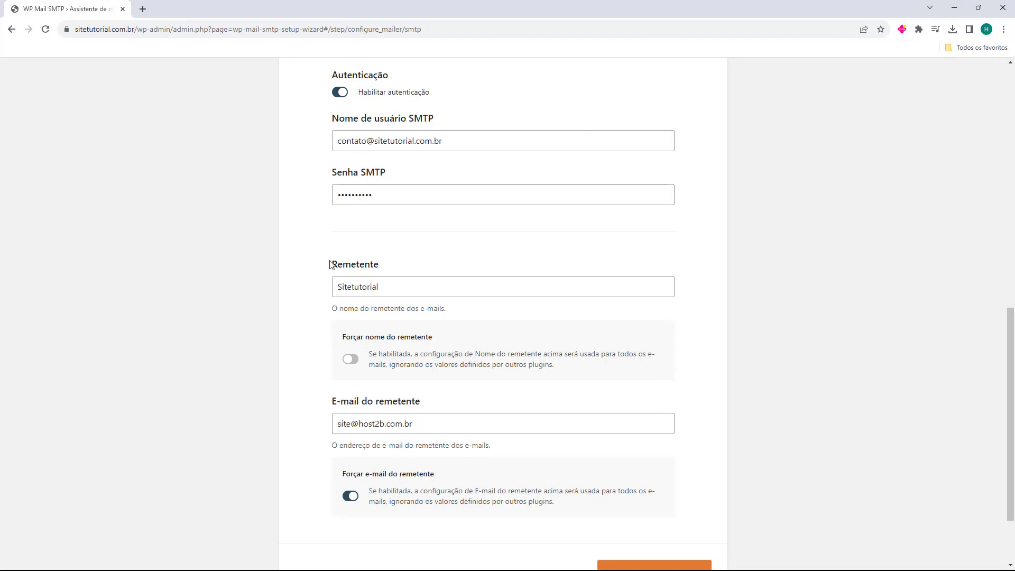
Step: Replace the sender e-mail with a copy of the address used as the SMTP username
left_click_drag(335, 131, 447, 144)
key("ctrl+c")
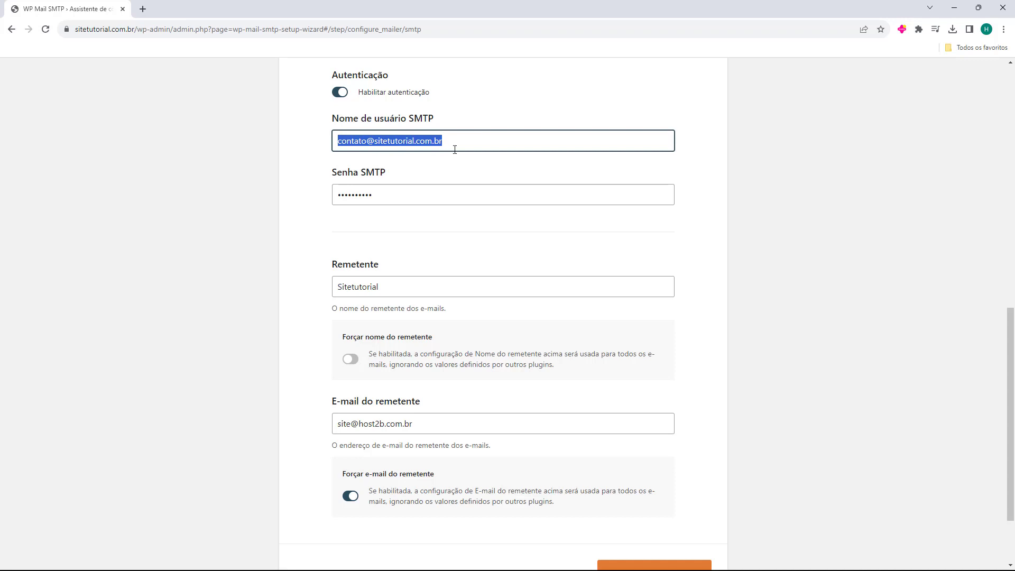
left_click(327, 409)
left_click(342, 419)
triple_click(342, 419)
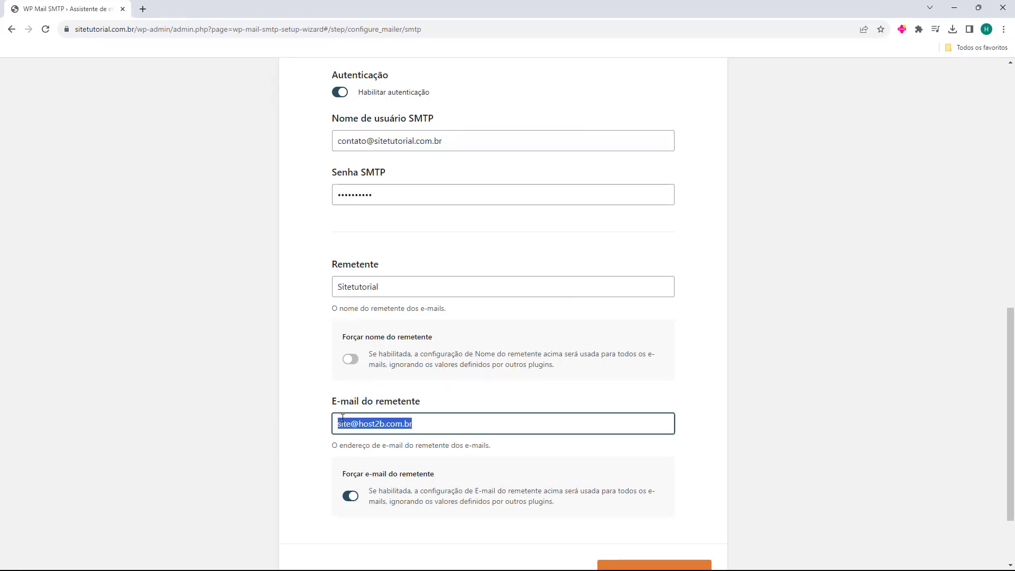
key("BackSpace")
key("ctrl+v")
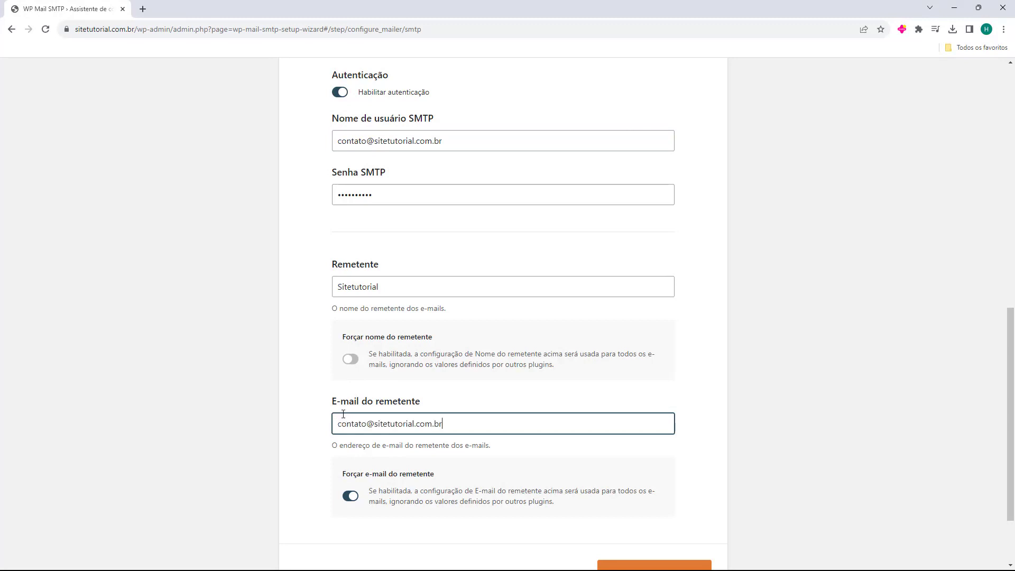
left_click(308, 413)
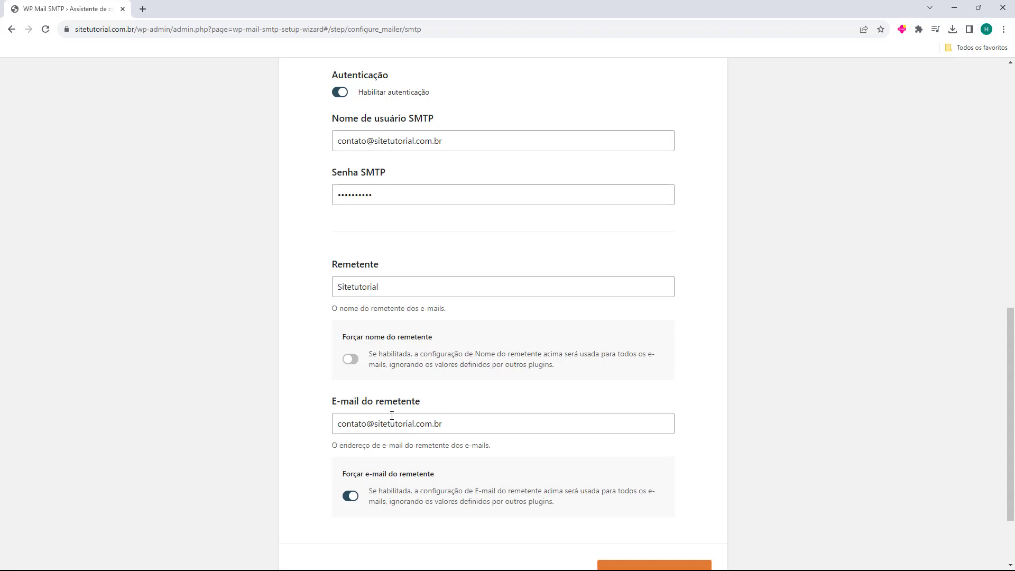
Step: Review the mailer's sender and authentication settings and return to the SMTP server setting
scroll(392, 416, "down", 2)
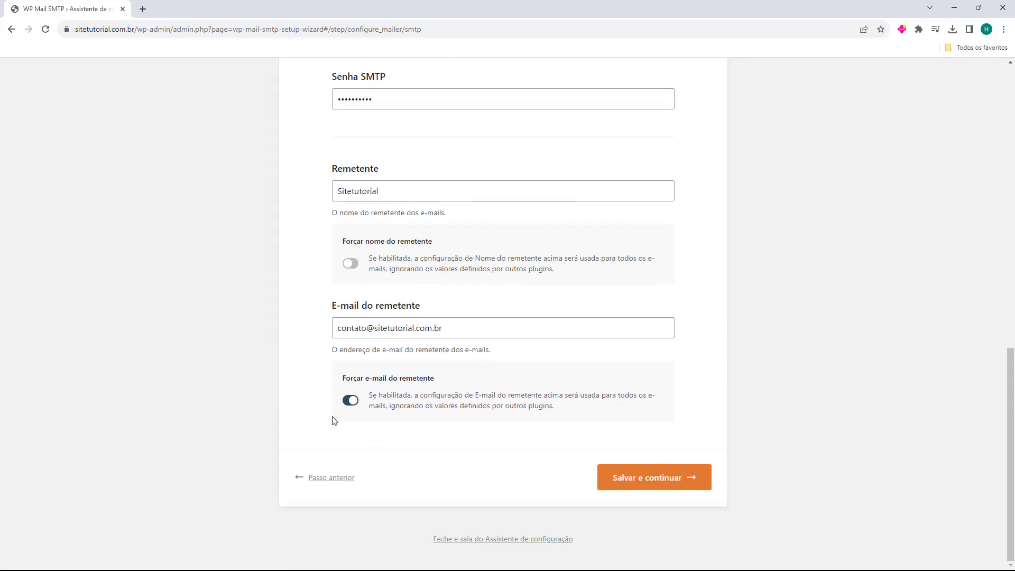
scroll(311, 404, "up", 4)
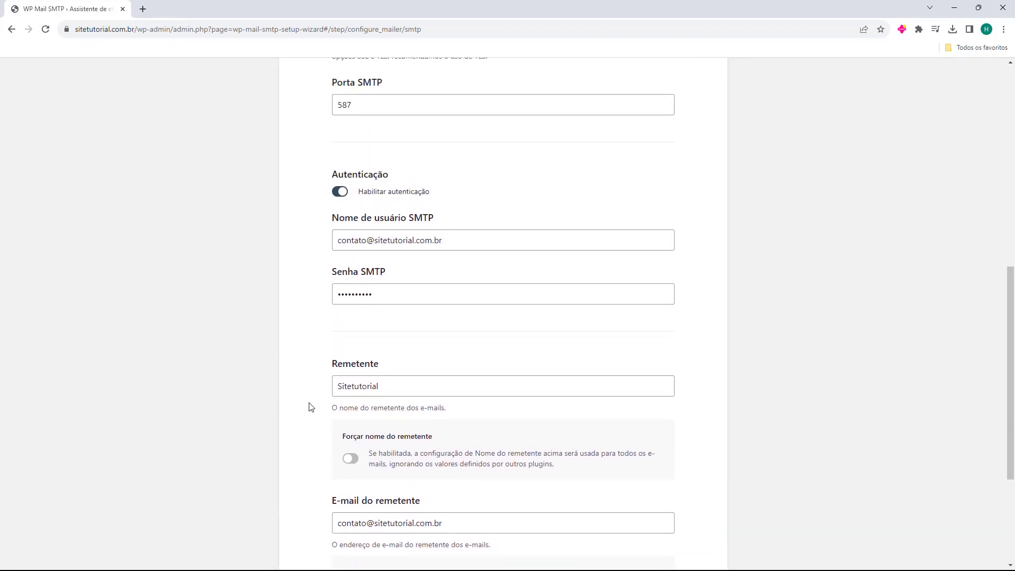
scroll(311, 407, "up", 8)
scroll(311, 407, "down", 2)
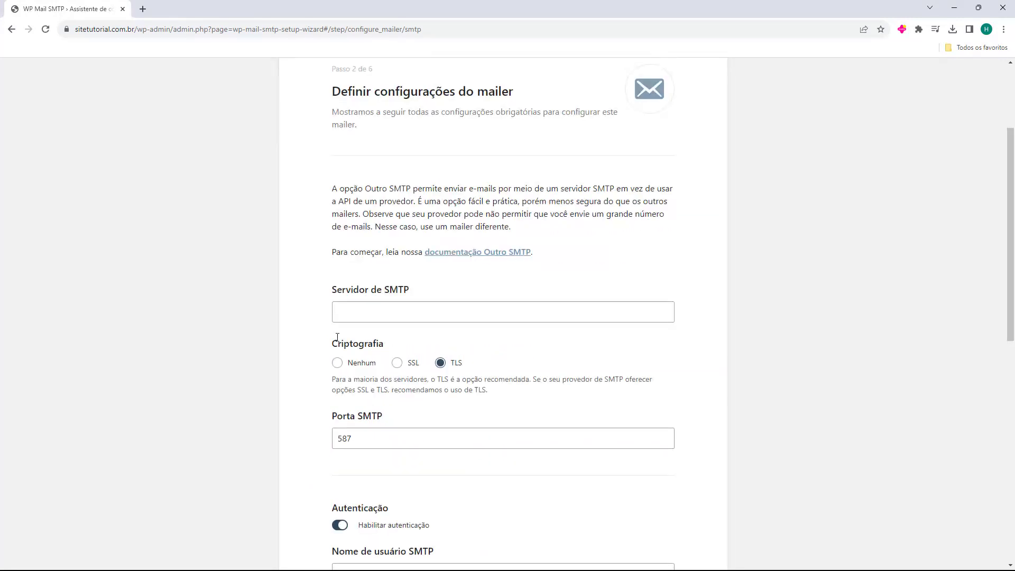
triple_click(351, 290)
left_click(325, 297)
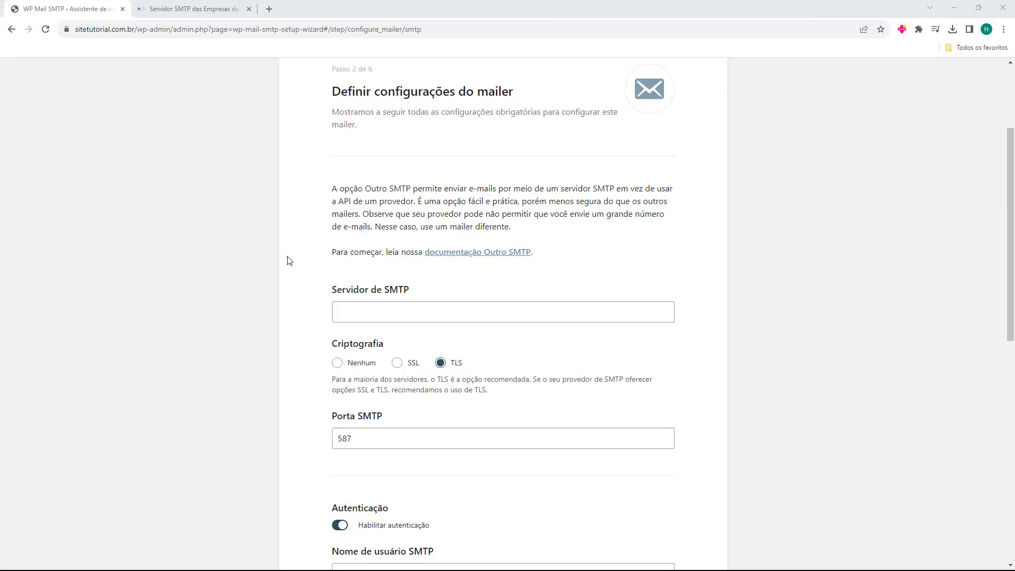
Step: Examine the host2b article on hosting companies' SMTP servers, especially the address format for cPanel hosting
key("ctrl+Tab")
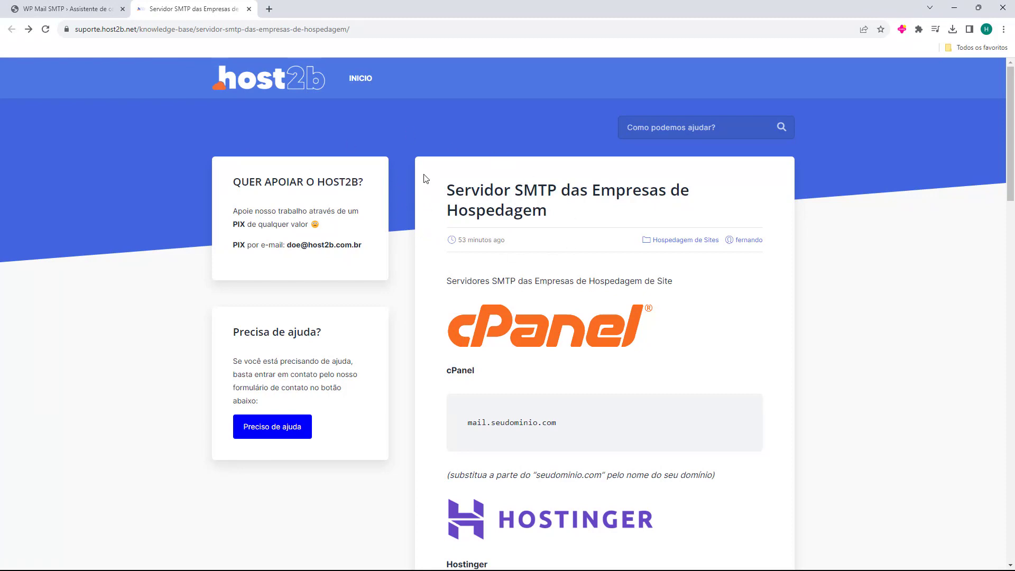
scroll(430, 185, "down", 3)
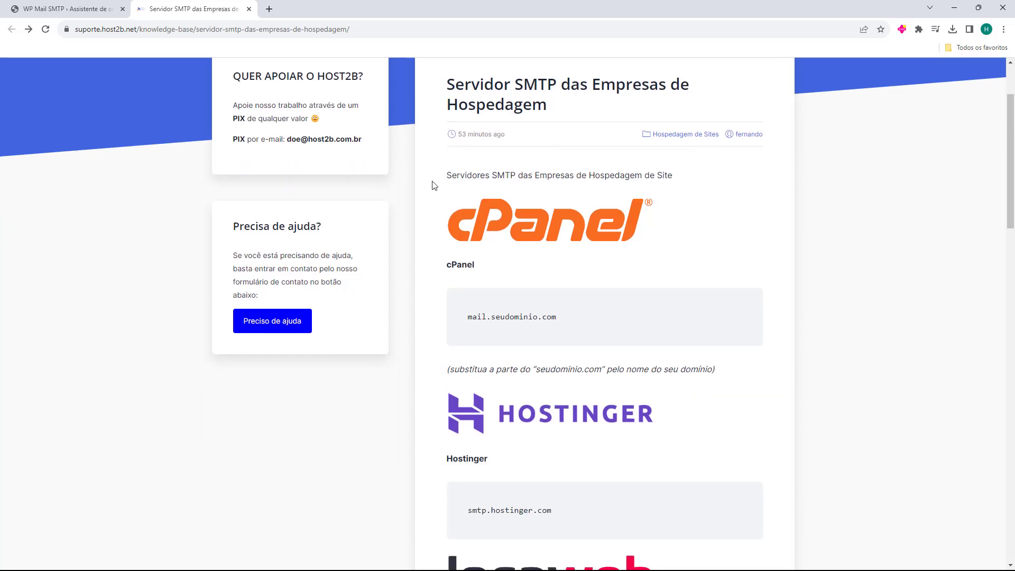
scroll(440, 168, "down", 7)
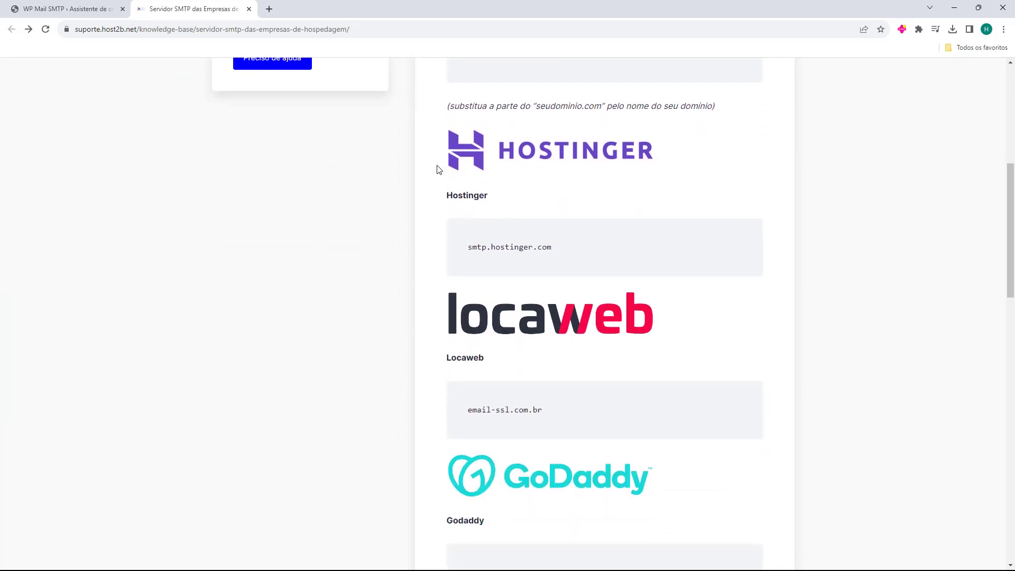
scroll(436, 170, "down", 10)
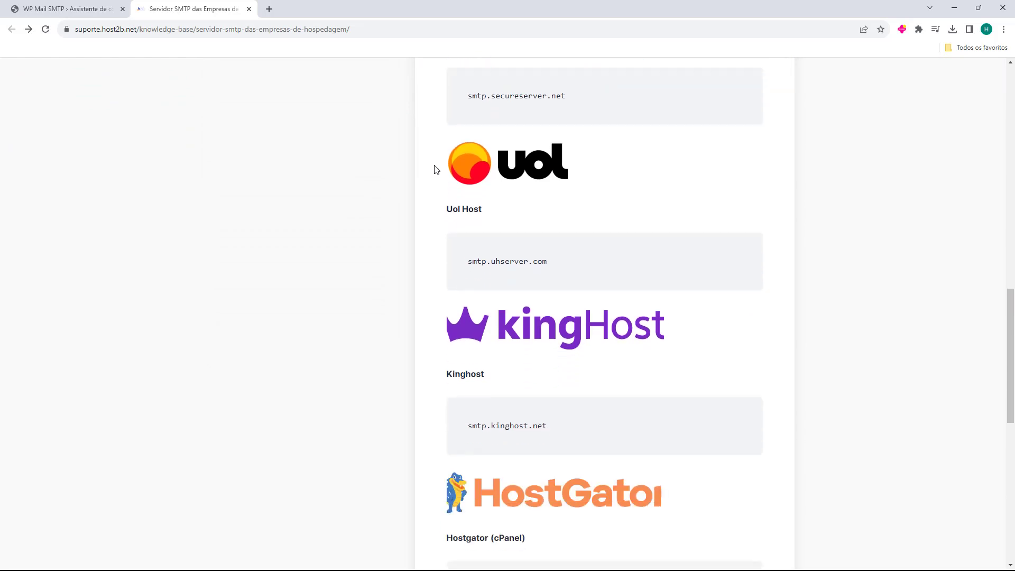
scroll(435, 169, "down", 2)
key("Home")
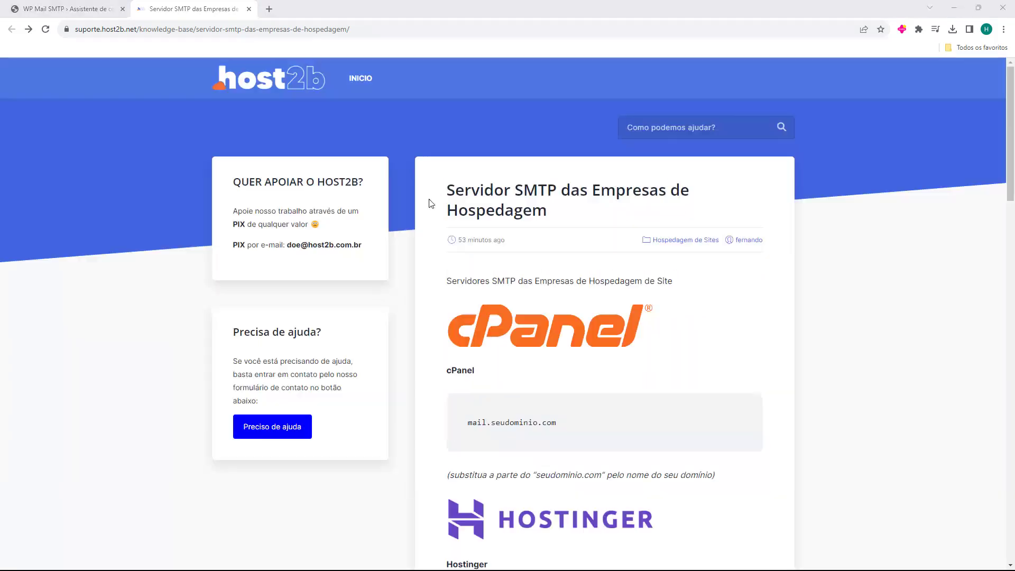
scroll(419, 212, "down", 2)
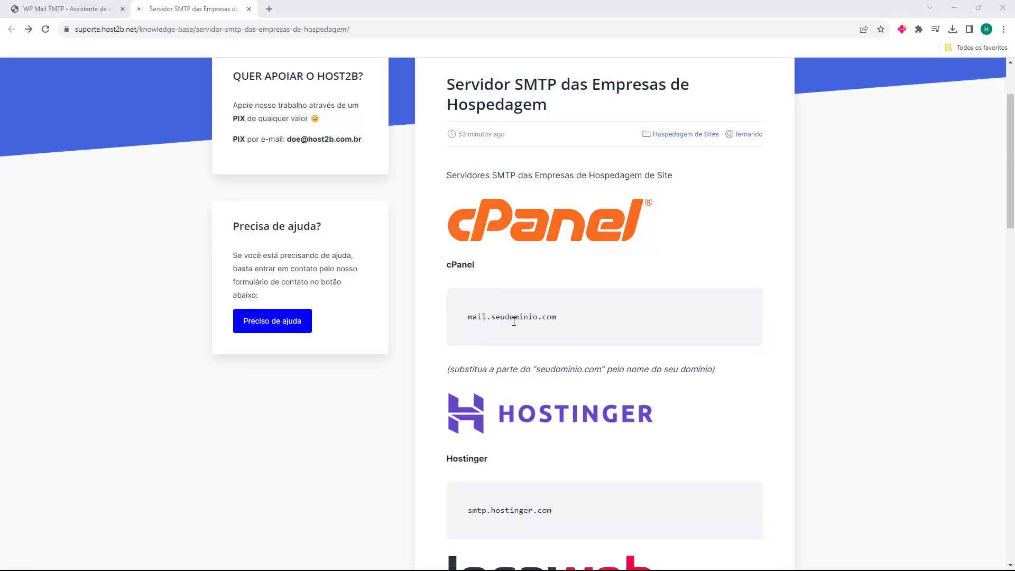
left_click_drag(492, 315, 542, 317)
left_click(487, 316)
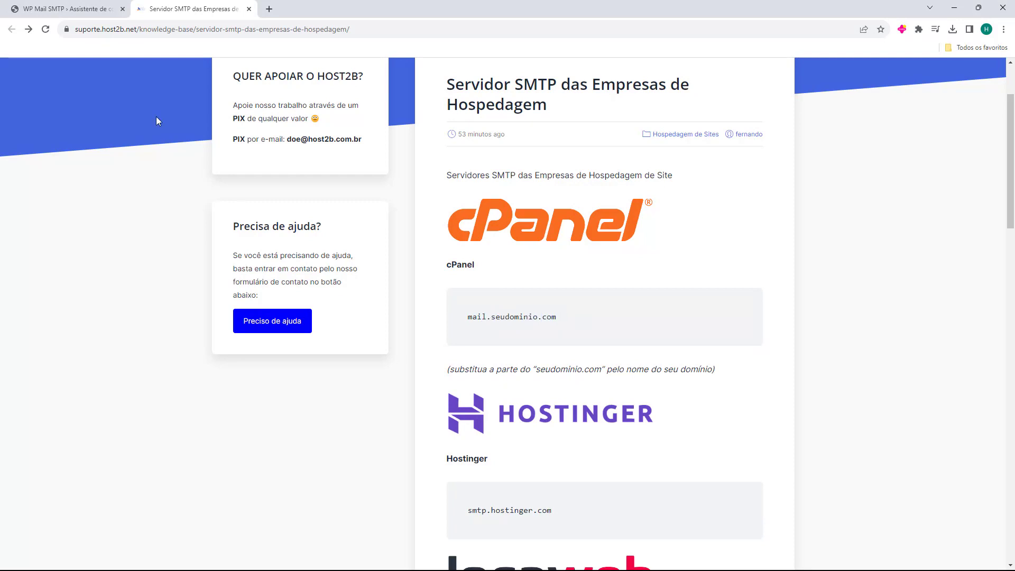
Step: Set the mailer's SMTP server to mail.sitetutorial.com.br, then save the mailer settings and continue the wizard
left_click(79, 16)
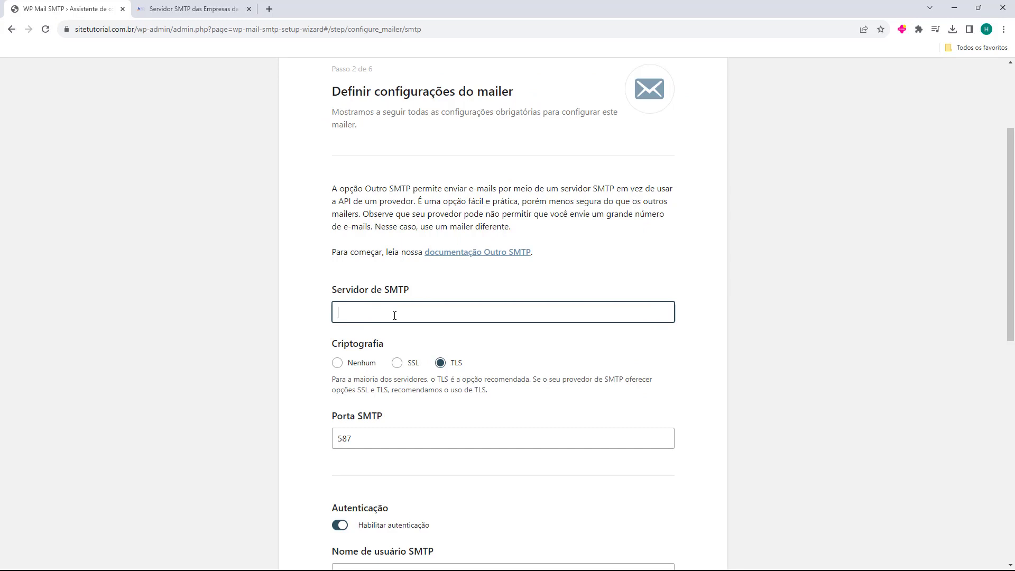
type("mail.")
type("sitetutorial.com.br")
left_click(292, 327)
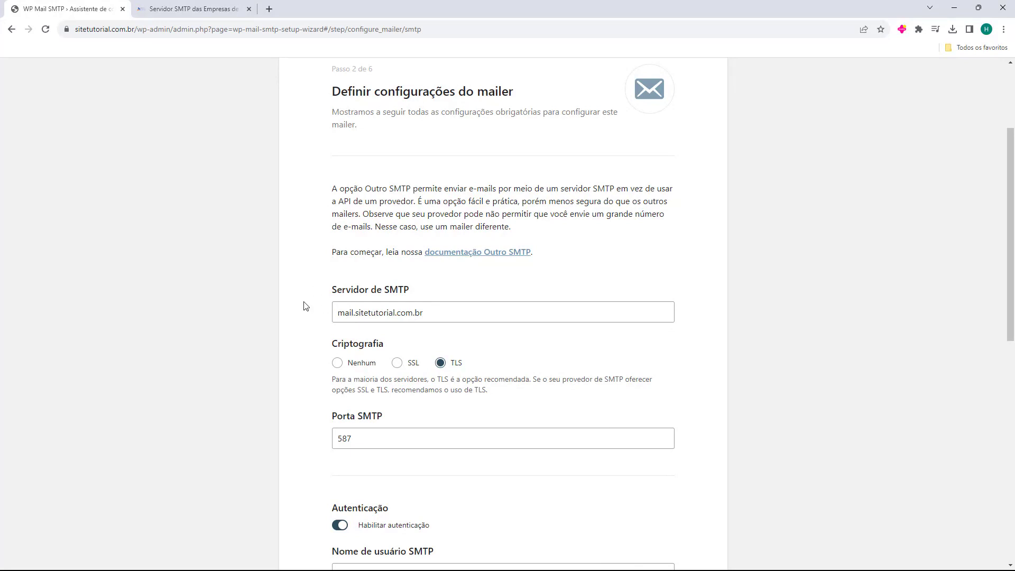
scroll(313, 286, "down", 10)
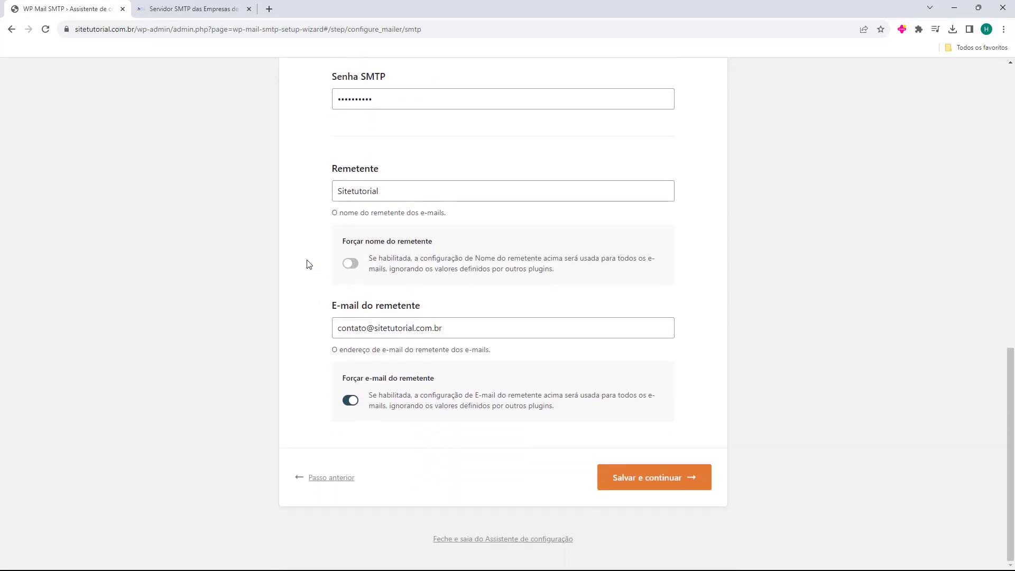
left_click(657, 484)
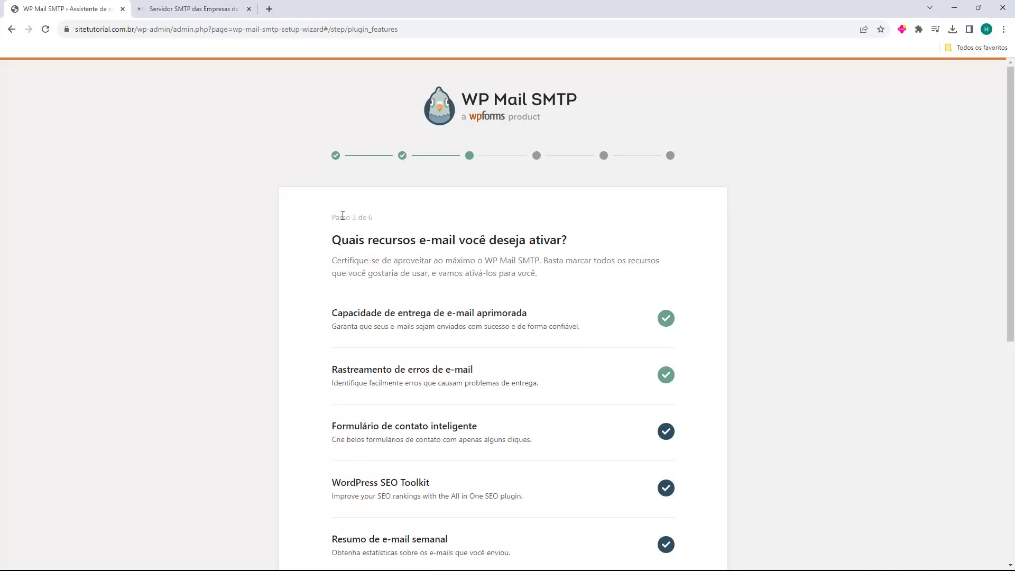
Step: Examine the e-mail features offered for activation in the setup wizard
scroll(316, 224, "down", 2)
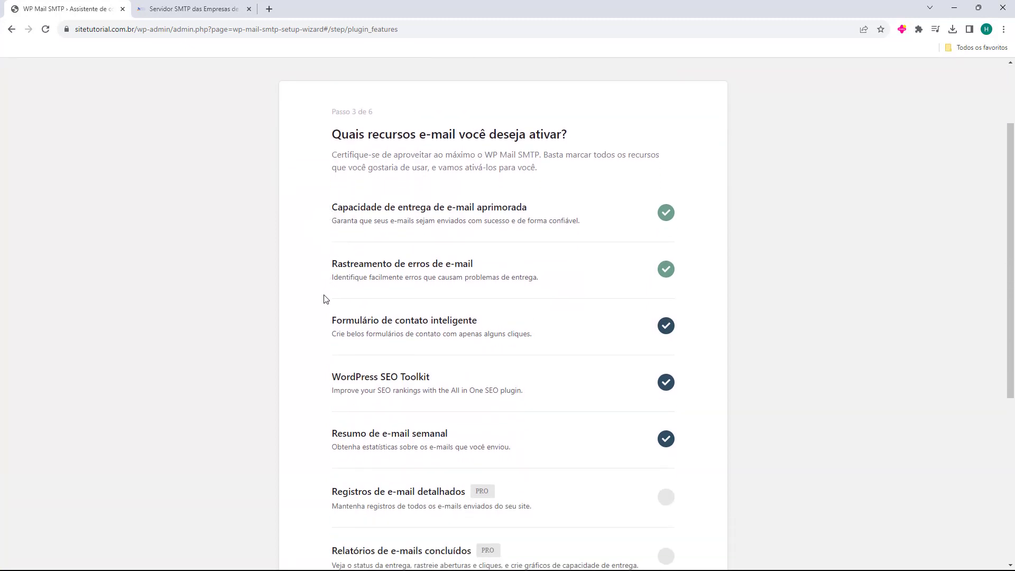
scroll(323, 300, "down", 1)
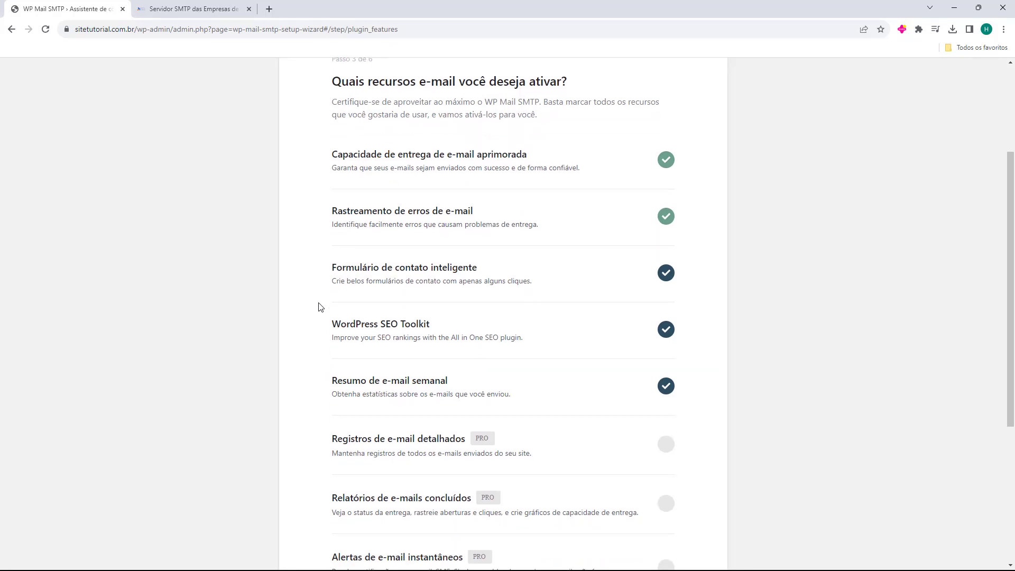